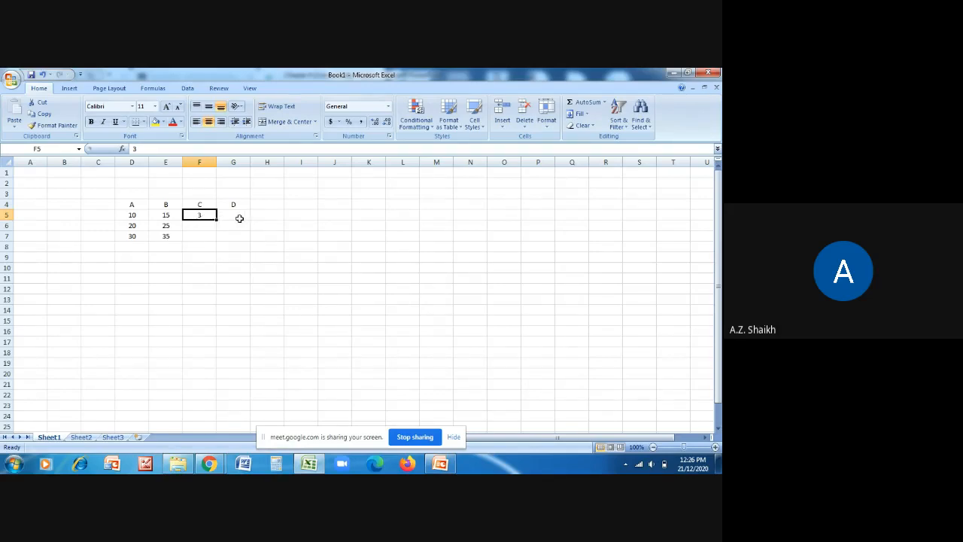
# Step: Enter the formula =(D5+E5*$C$5) in cell G5 under column heading D
pyautogui.click(239, 217)
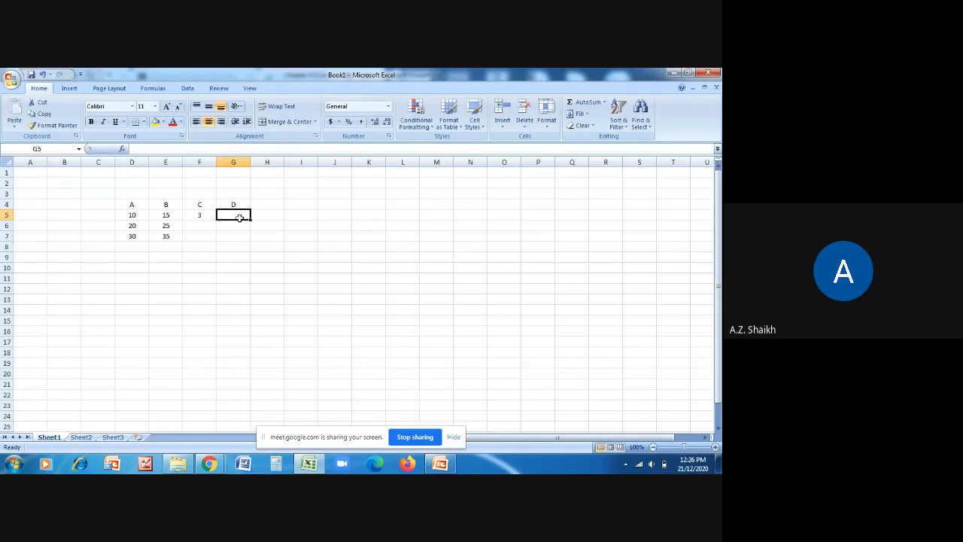
pyautogui.write('=')
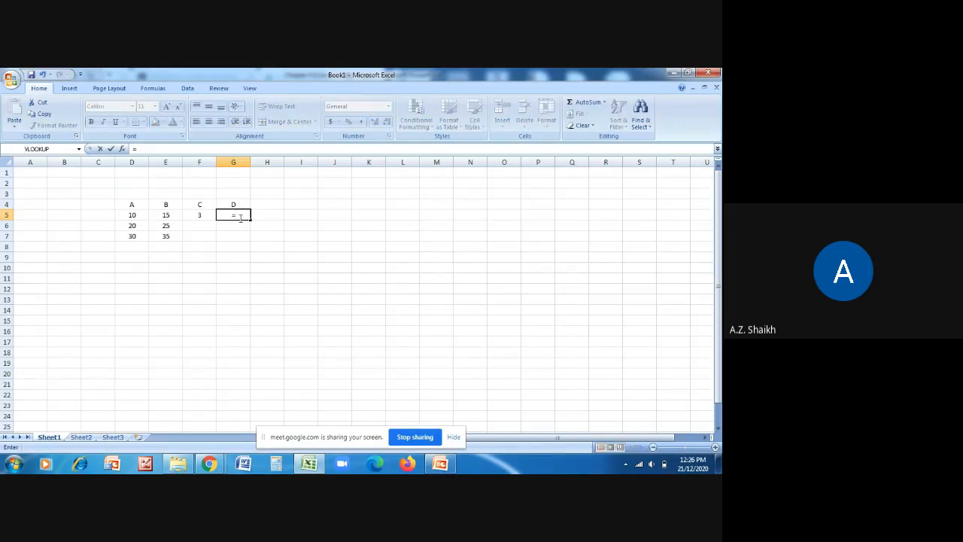
pyautogui.write('(D5+')
pyautogui.write('E')
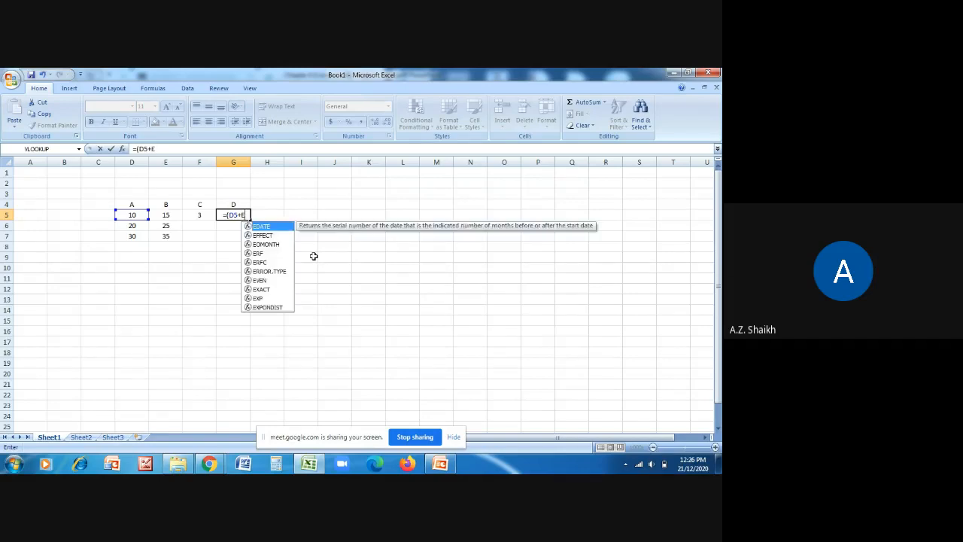
pyautogui.write('5')
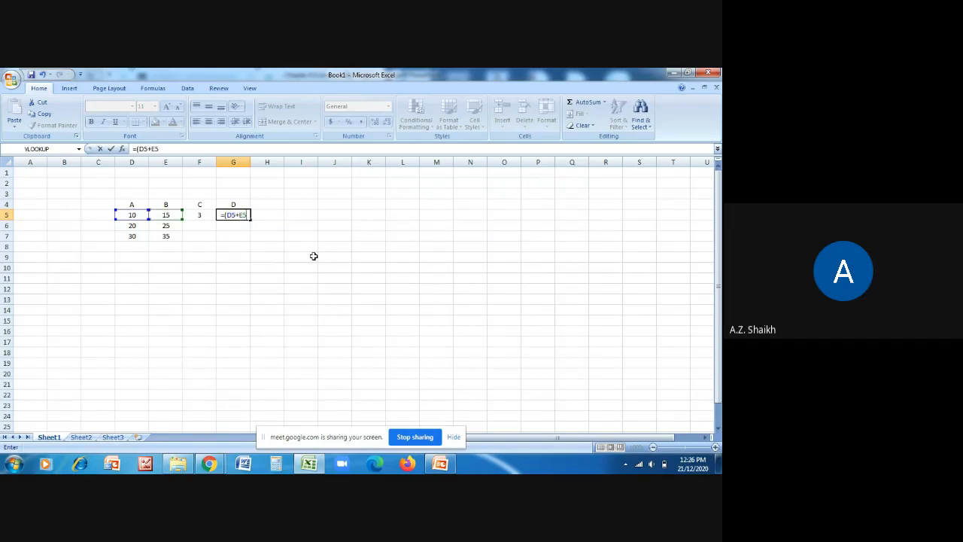
pyautogui.write('*')
pyautogui.write('$c$5)')
pyautogui.press('Return')
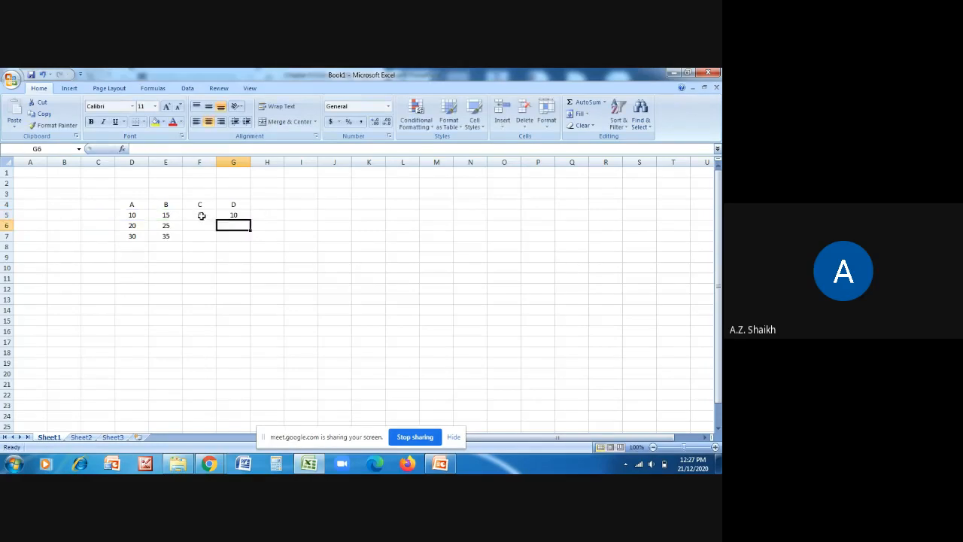
# Step: Correct the absolute reference in the G5 formula to $F$5 so that it reads =(D5+E5*$F$5)
pyautogui.click(235, 214)
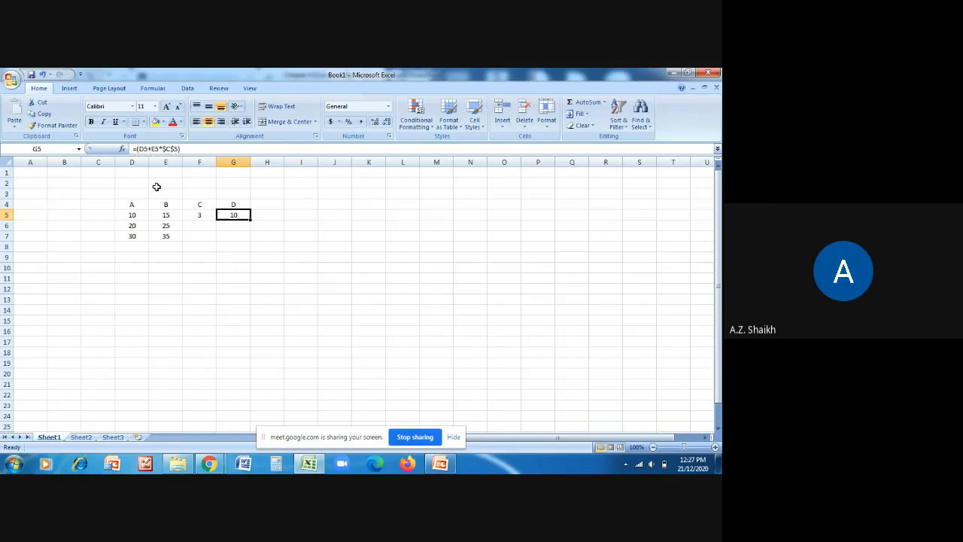
pyautogui.click(136, 216)
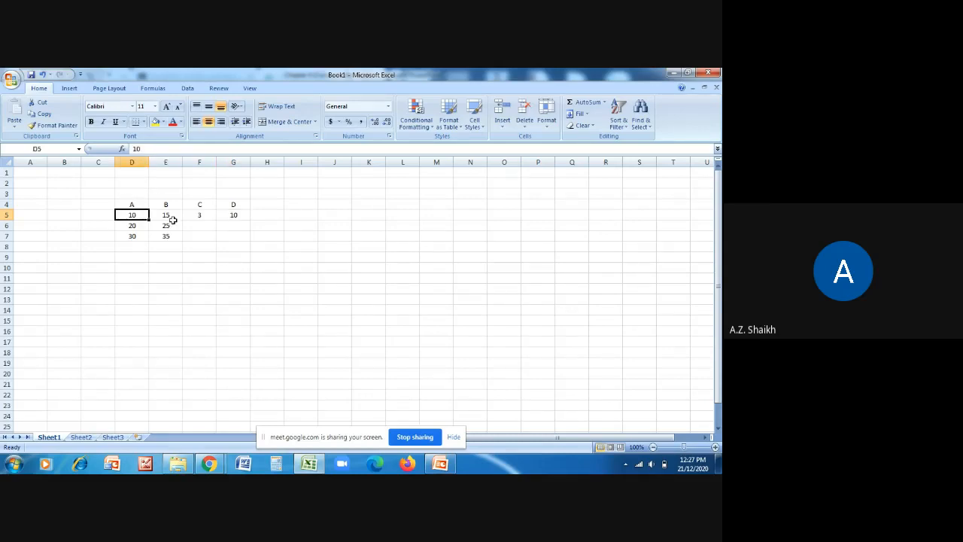
pyautogui.click(169, 216)
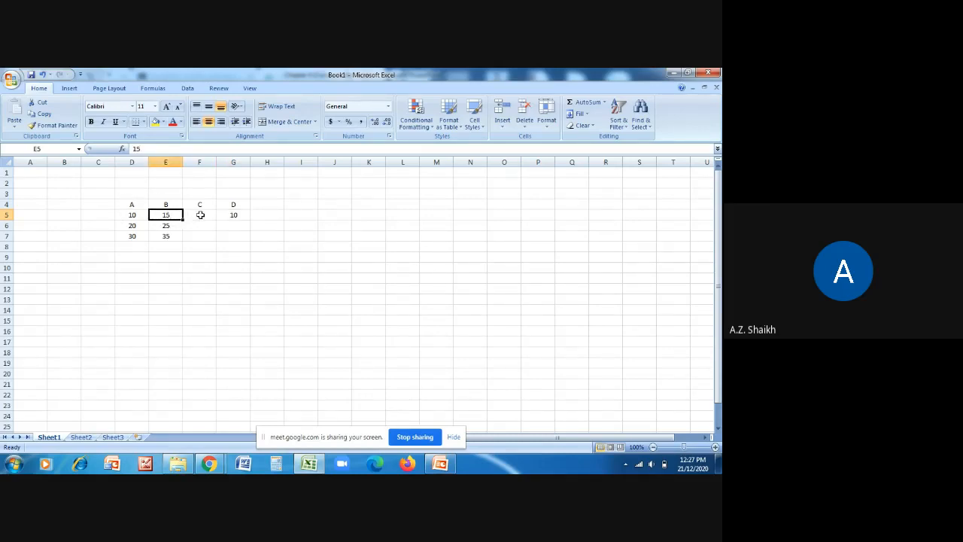
pyautogui.click(201, 215)
pyautogui.click(233, 216)
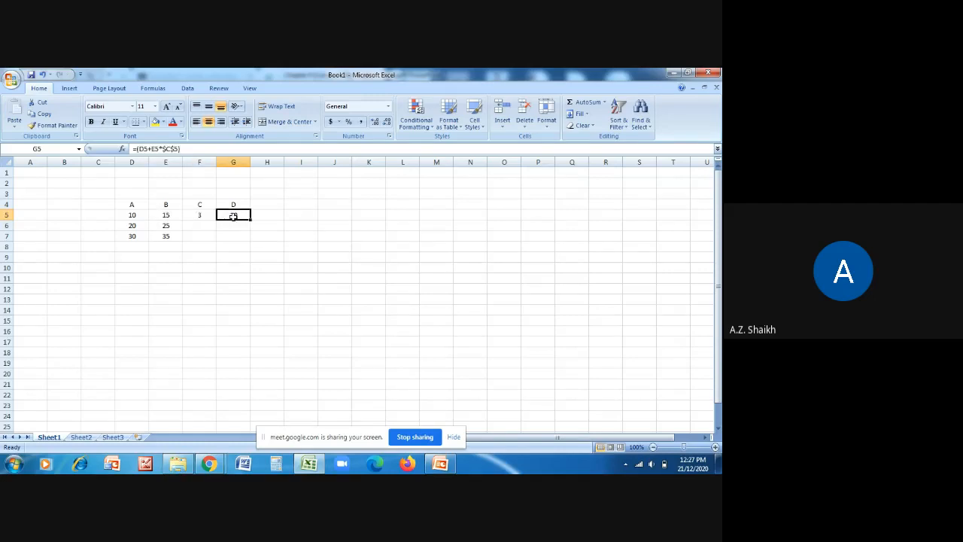
pyautogui.click(172, 149)
pyautogui.press('BackSpace')
pyautogui.write('F')
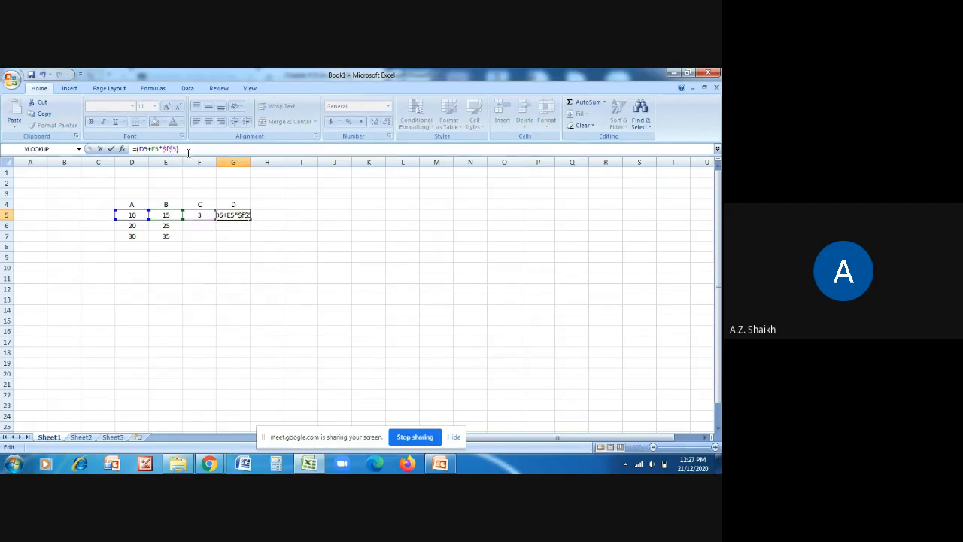
pyautogui.press('Return')
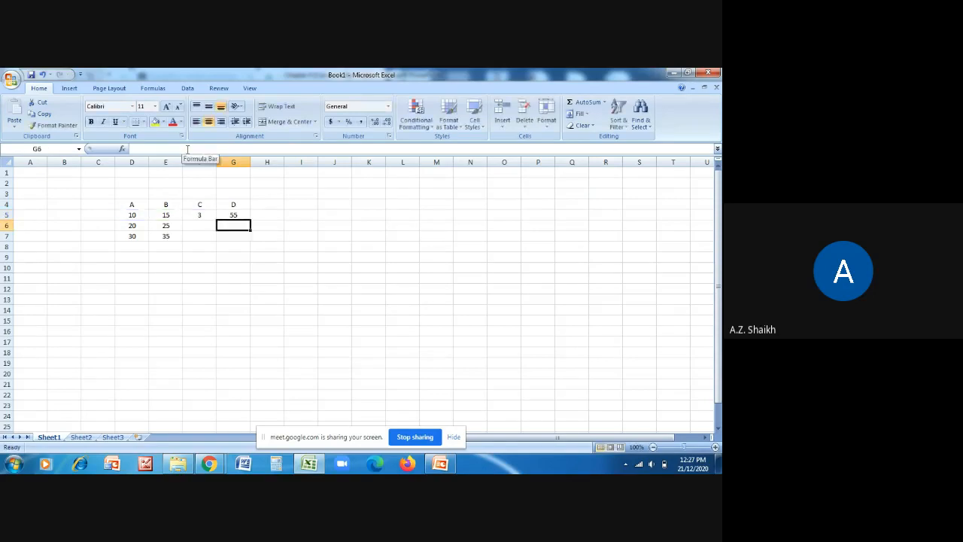
# Step: Check the G5 formula against its row 5 input cells and fill it down through G7
pyautogui.click(237, 216)
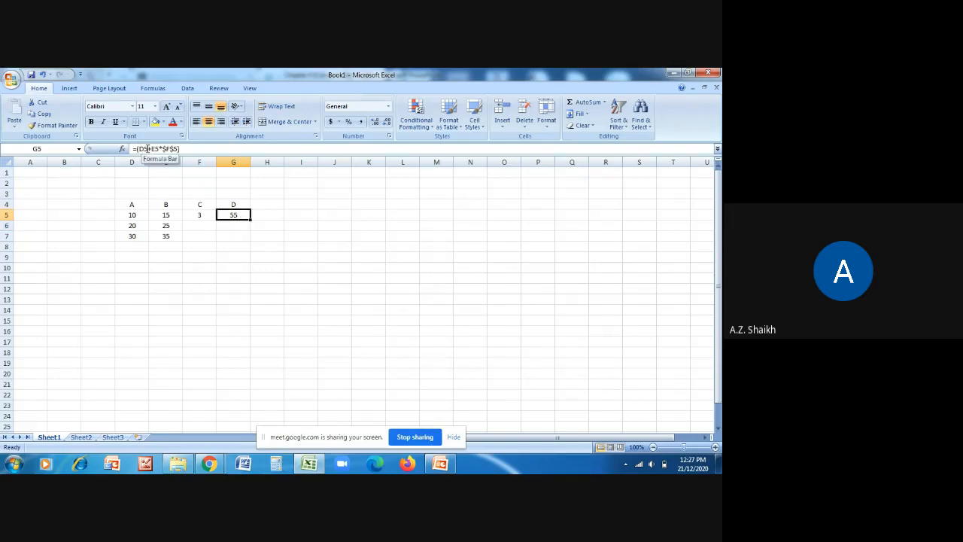
pyautogui.click(138, 215)
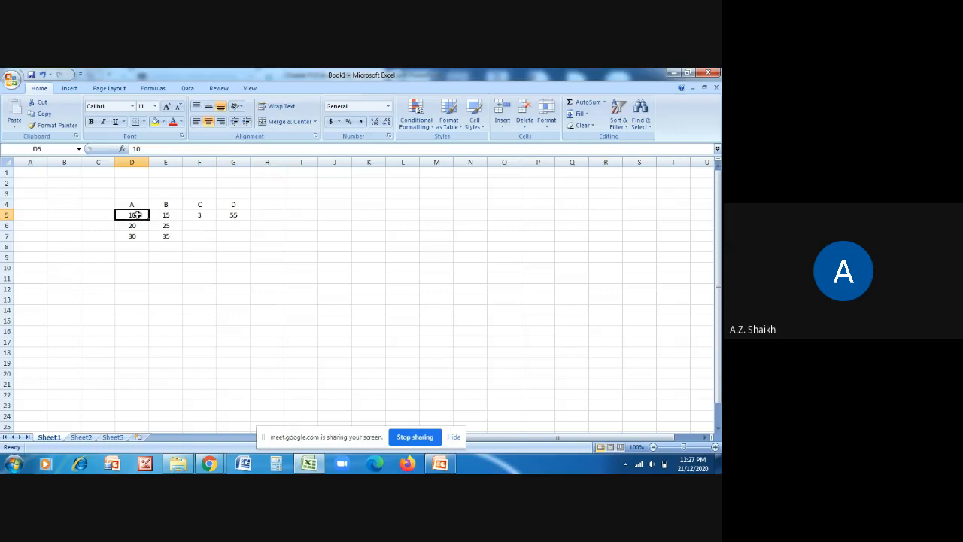
pyautogui.click(171, 216)
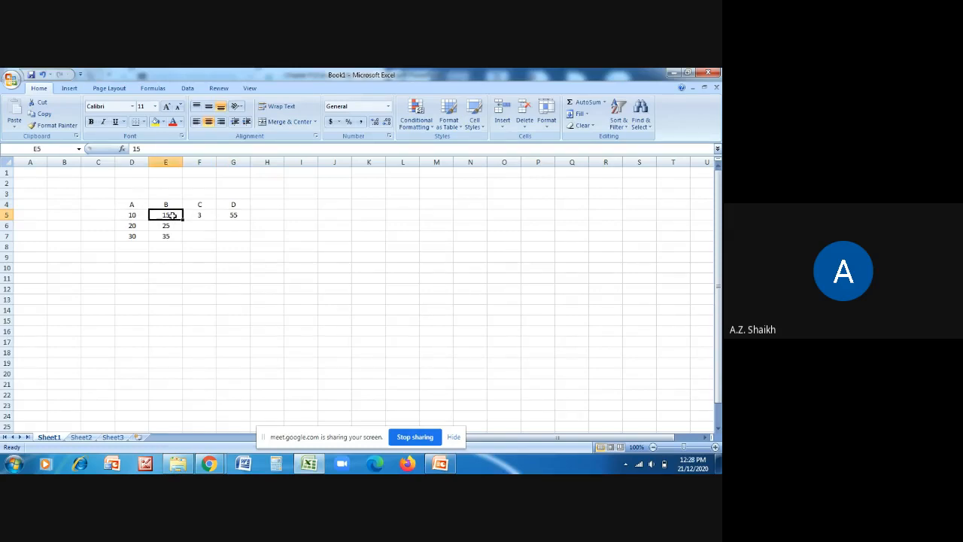
pyautogui.click(234, 216)
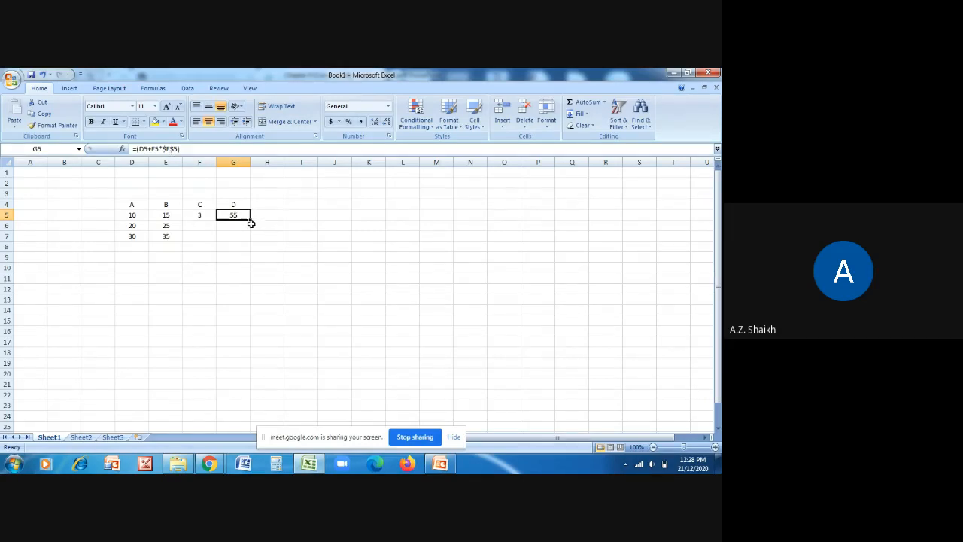
pyautogui.moveTo(250, 219); pyautogui.dragTo(254, 245)
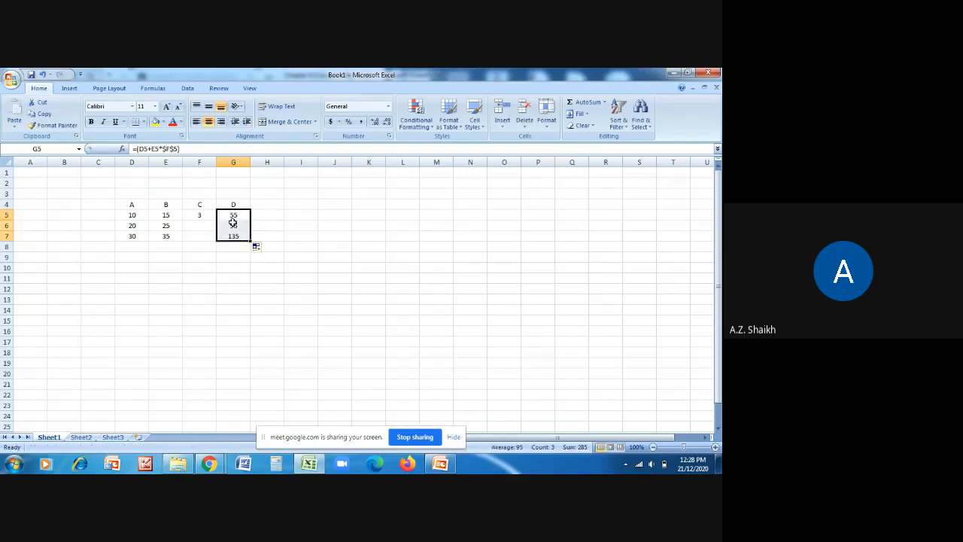
# Step: Compare the formulas in G5, G6 and G7 to examine how the relative and absolute references behave when copied
pyautogui.click(236, 226)
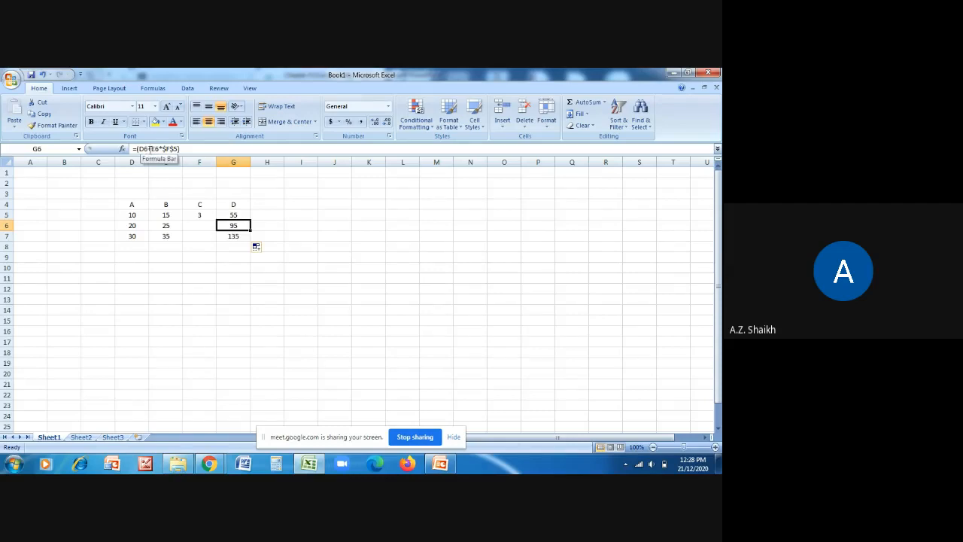
pyautogui.click(243, 214)
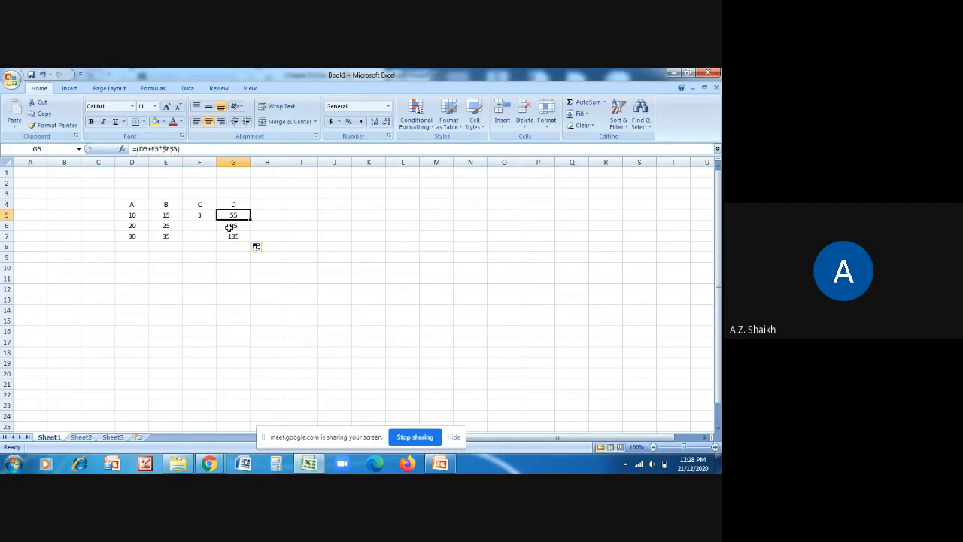
pyautogui.click(236, 225)
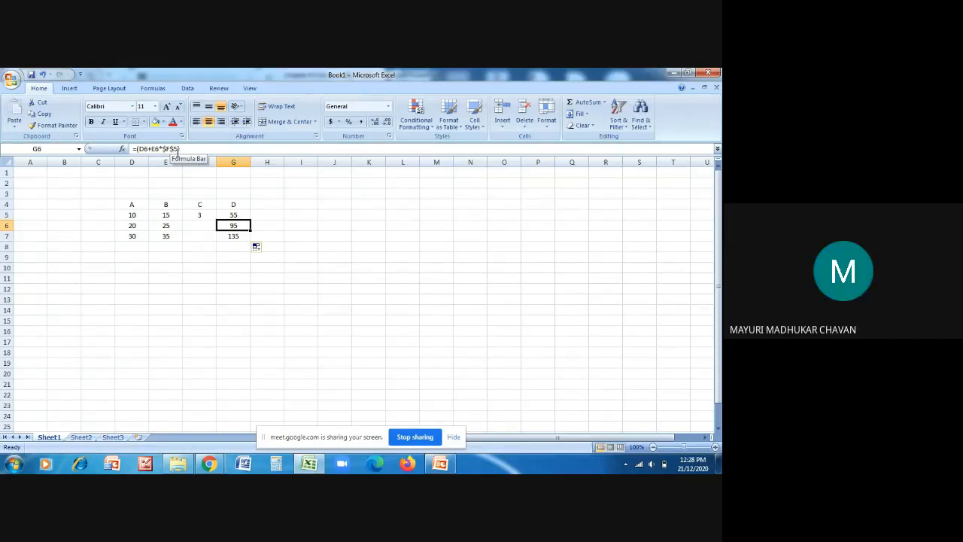
pyautogui.click(236, 215)
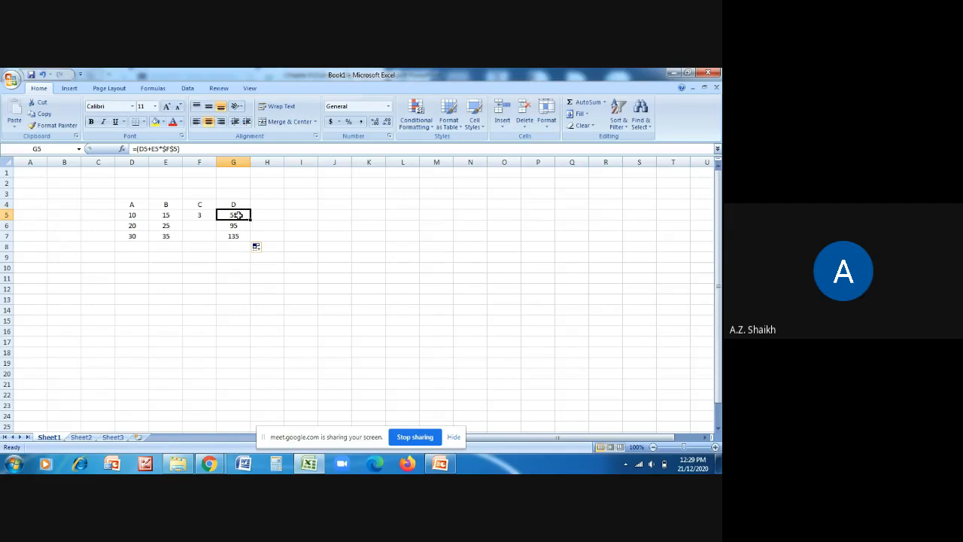
pyautogui.press('Down')
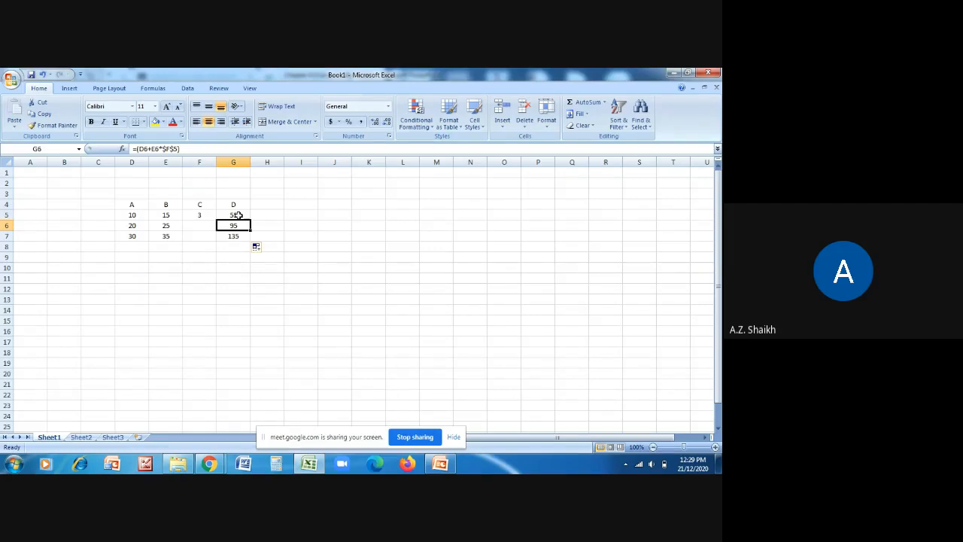
pyautogui.press('Down')
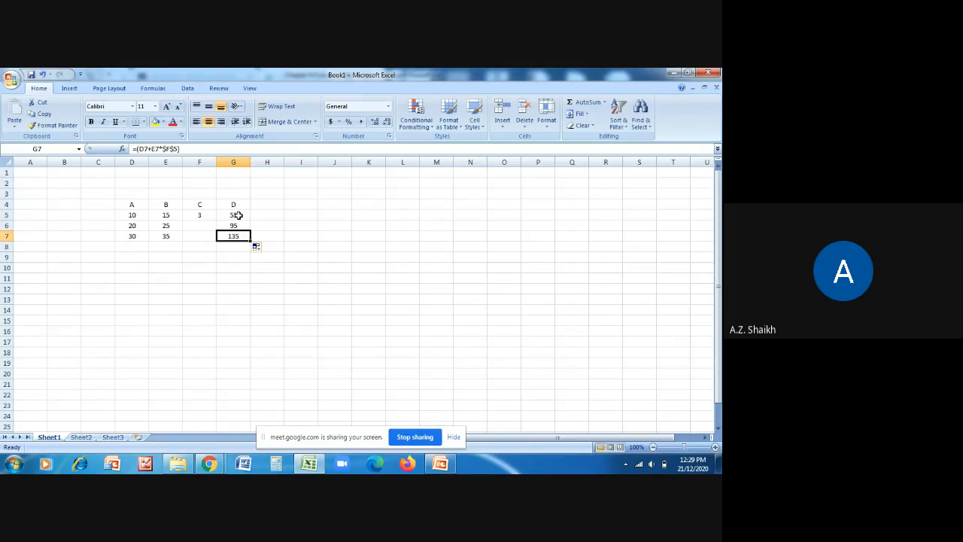
pyautogui.press('Up')
pyautogui.press('Up')
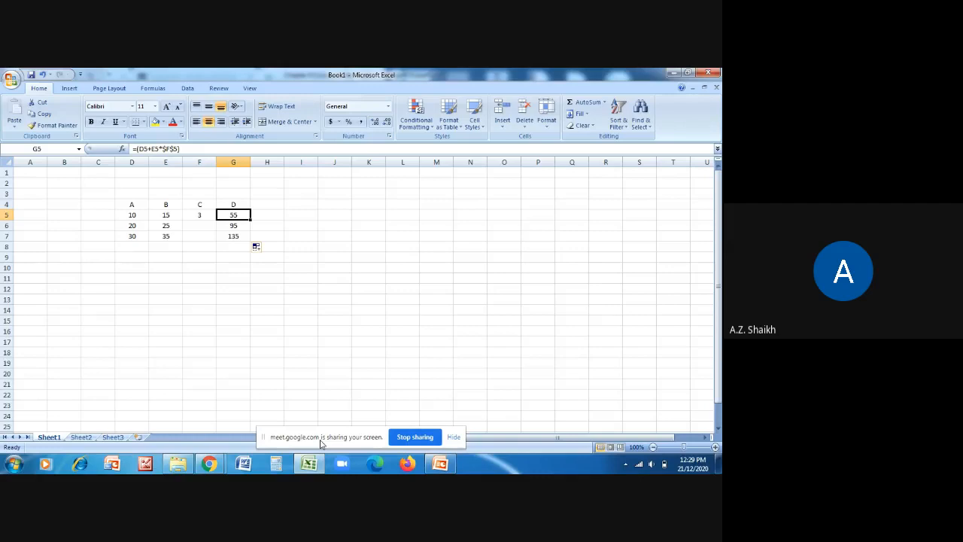
# Step: Switch to the Chapter 4 PowerPoint presentation, start the slide show and go to the Dynamic Model Example loan calculation slide
pyautogui.click(440, 465)
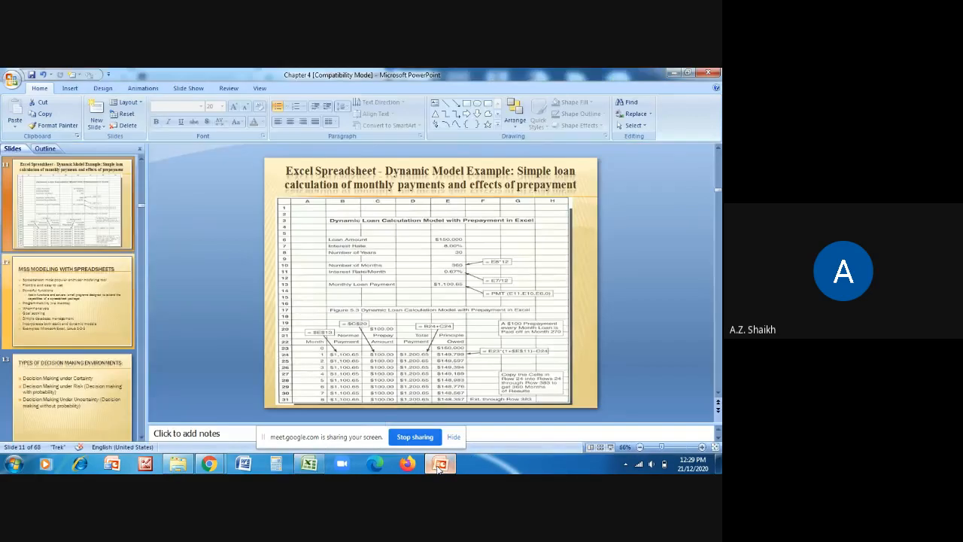
pyautogui.press('F5')
pyautogui.press('Right')
pyautogui.press('Right')
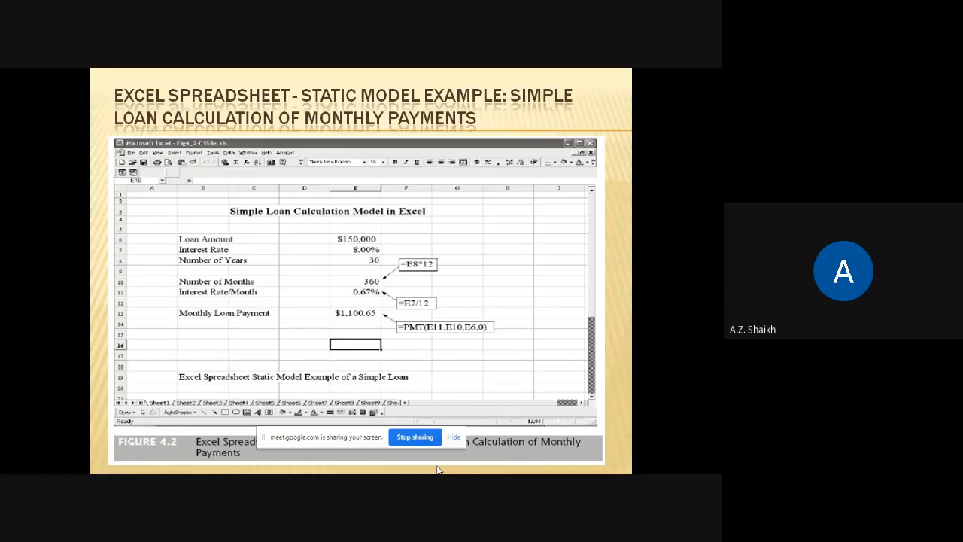
pyautogui.press('Right')
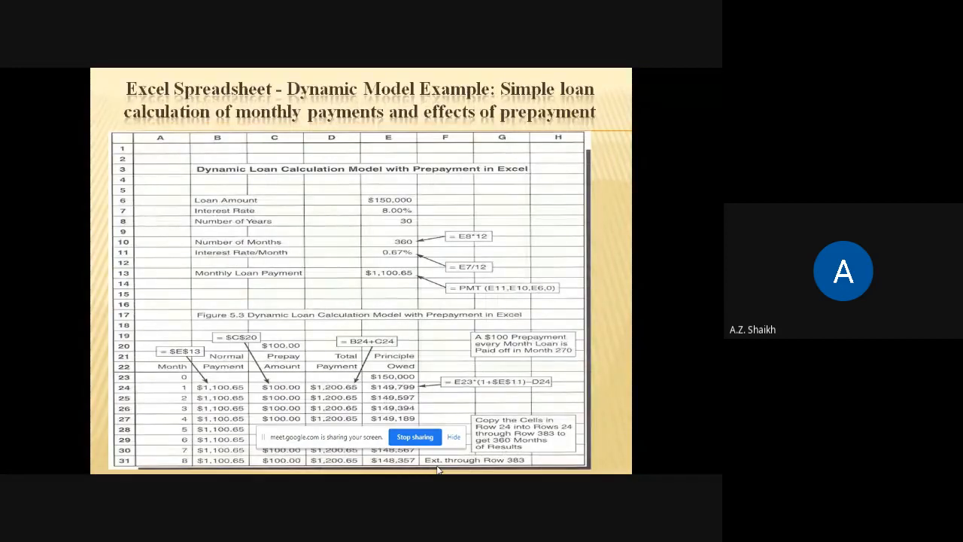